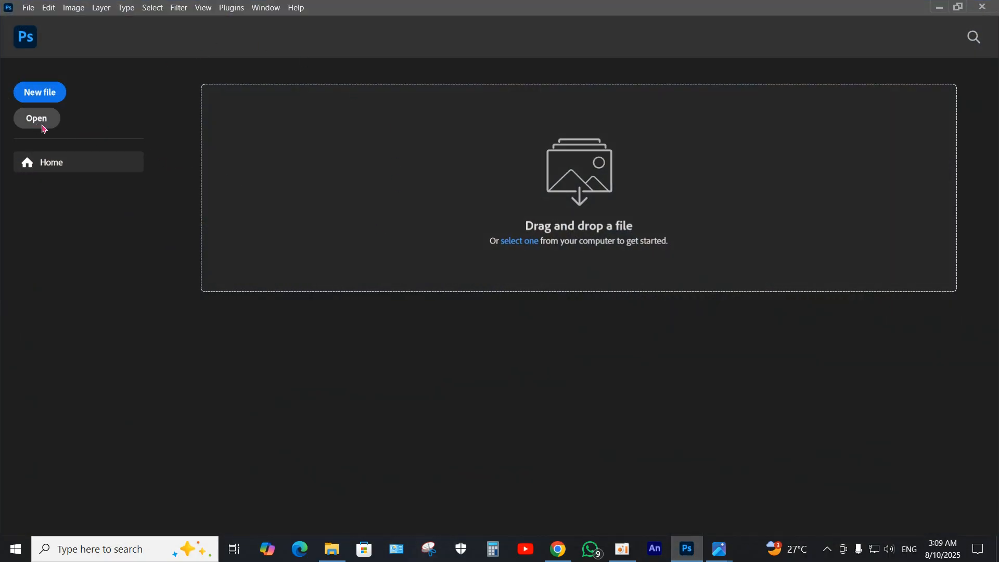
Open the deer image 1 (1).jpg and activate the Curvature Pen tool
click(41, 126)
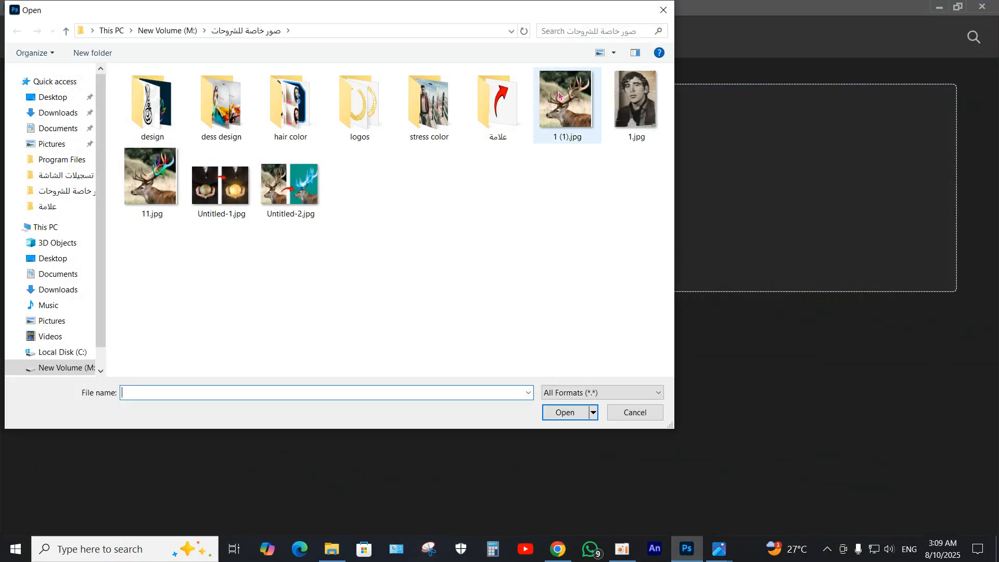
double_click(558, 95)
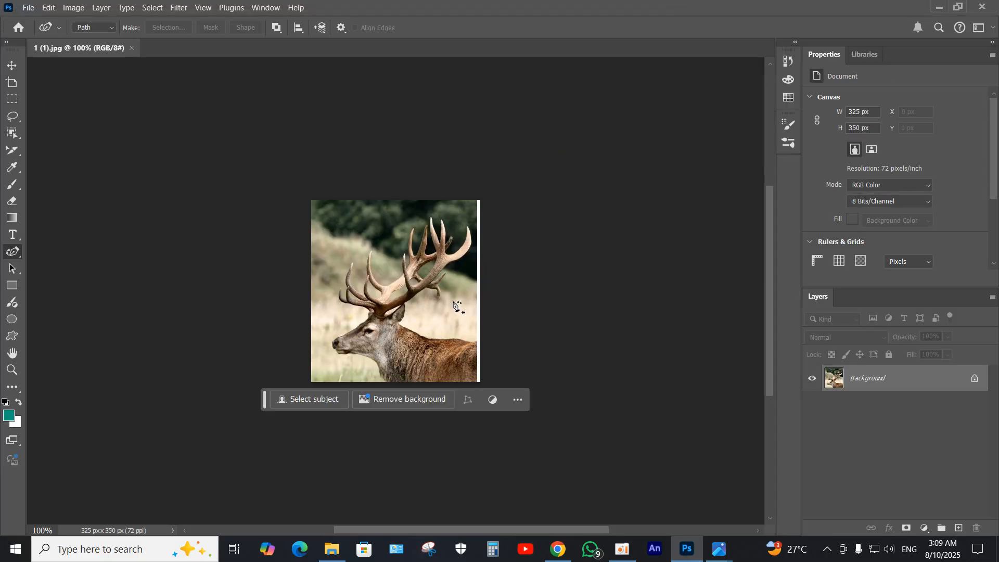
scroll(456, 307, up, 5)
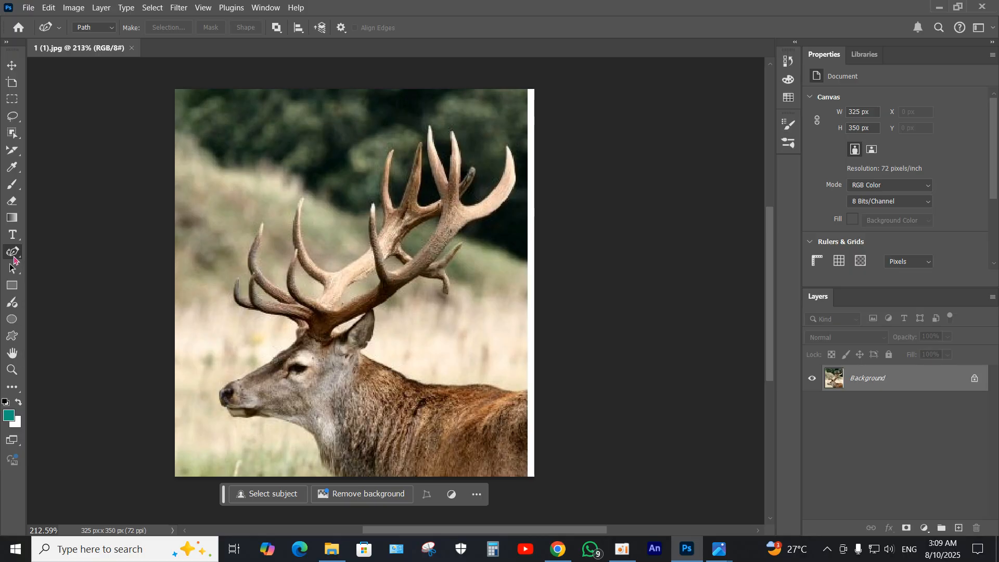
right_click(14, 259)
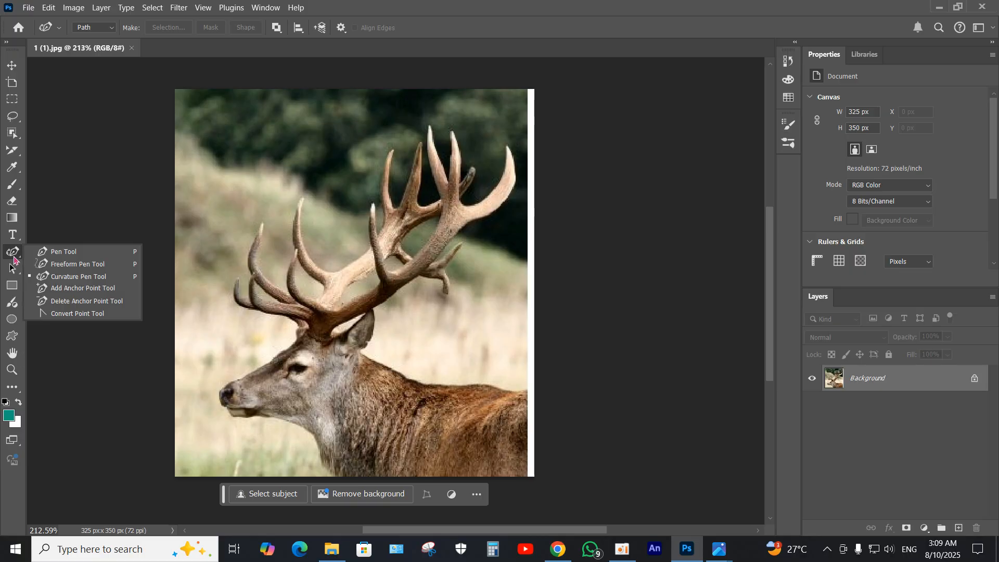
click(64, 278)
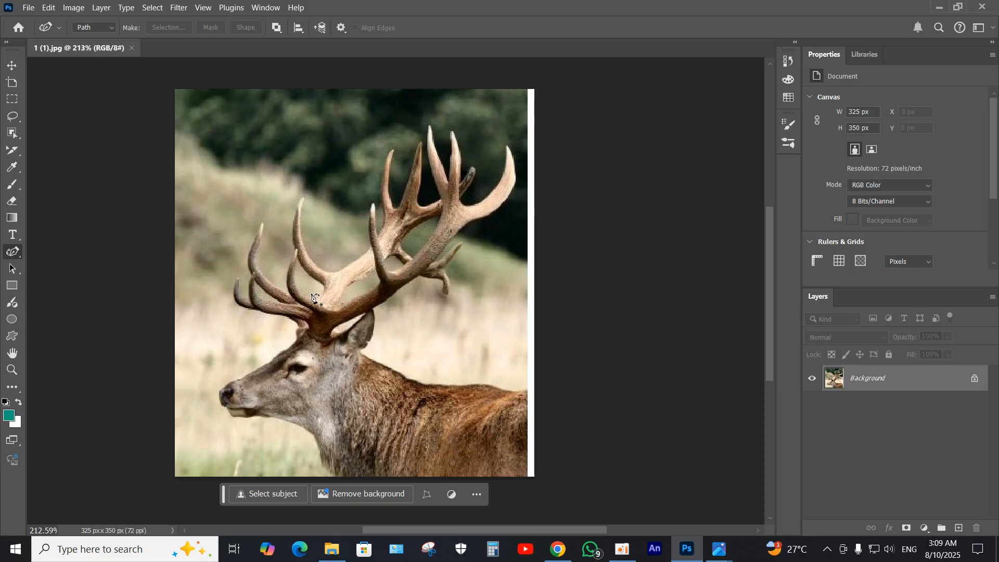
Trace a closed path around the deer's rearmost, outward-curving antler tine, from its base to the tip and back
scroll(481, 226, up, 3)
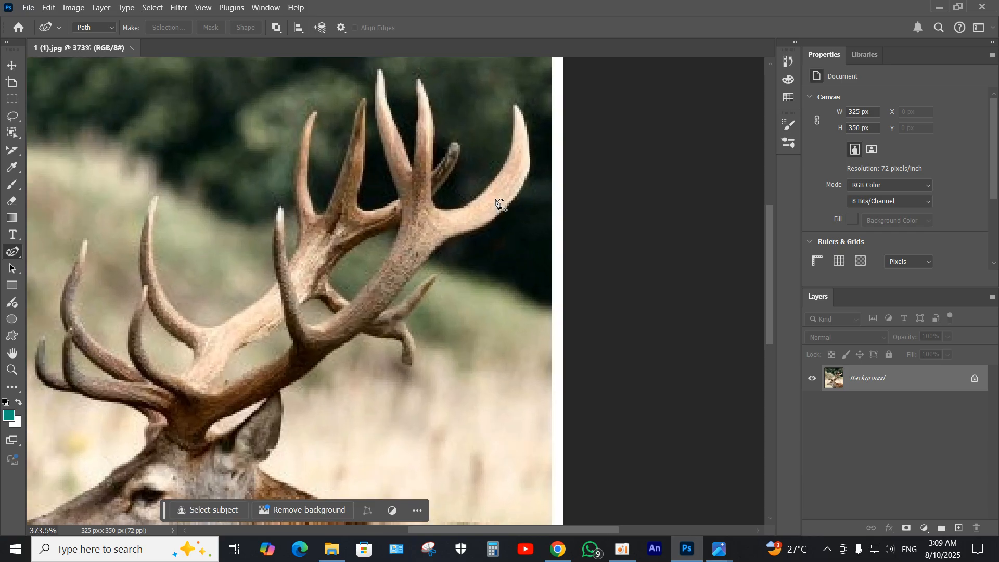
click(434, 207)
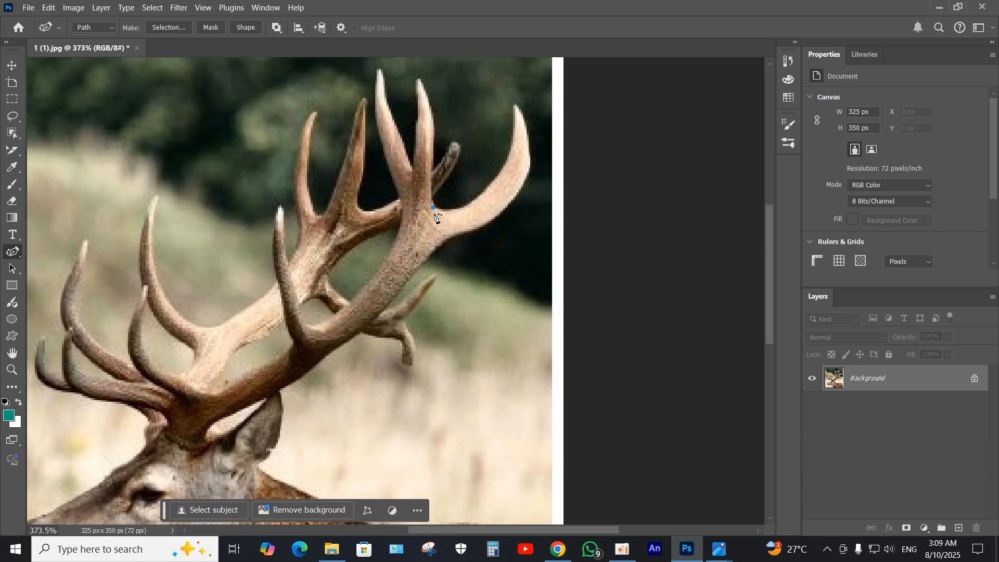
click(455, 235)
click(485, 228)
click(503, 209)
click(433, 208)
click(485, 227)
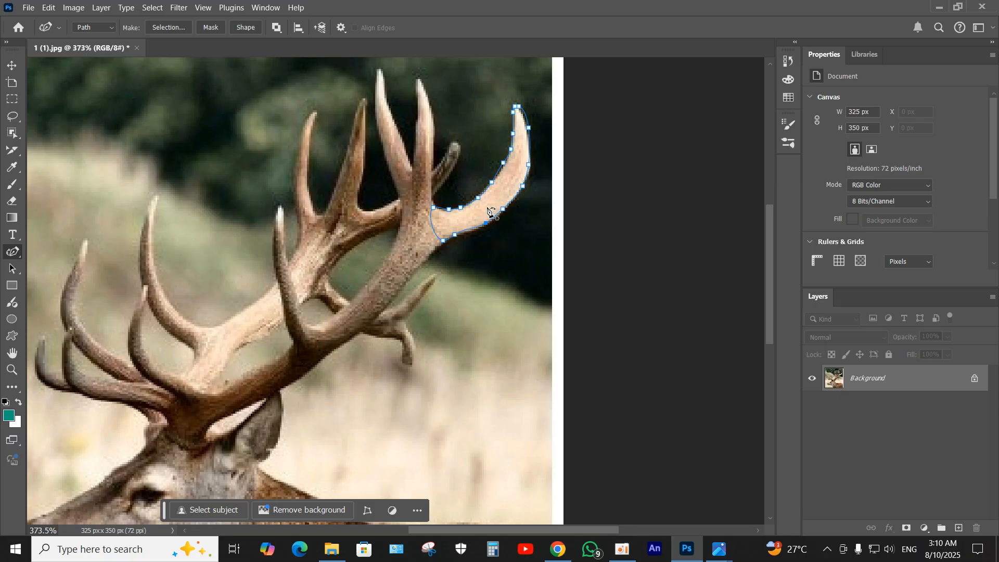
Convert the tine path into a new anti-aliased selection with 0-pixel feather and add a Hue/Saturation adjustment layer for it
right_click(491, 207)
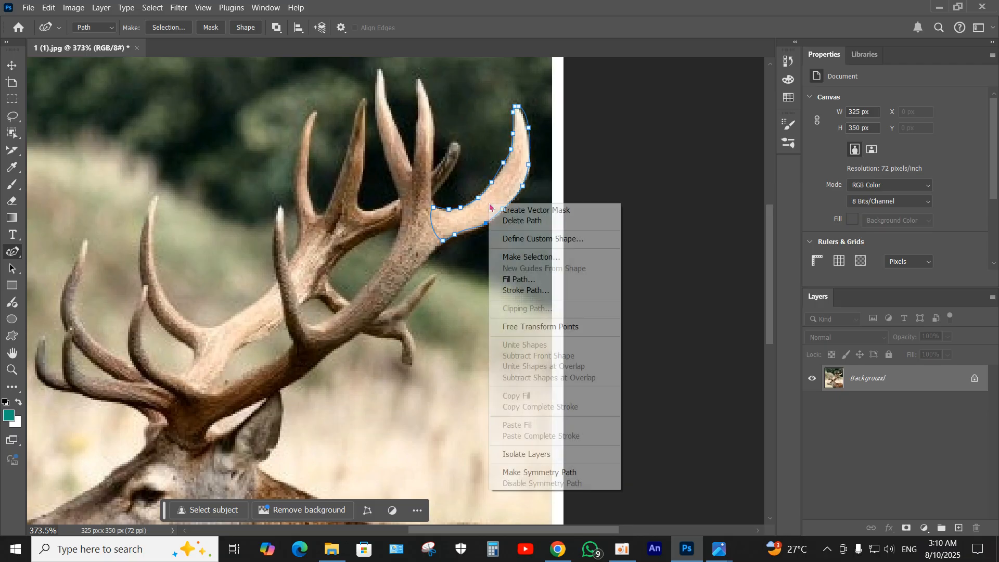
click(522, 259)
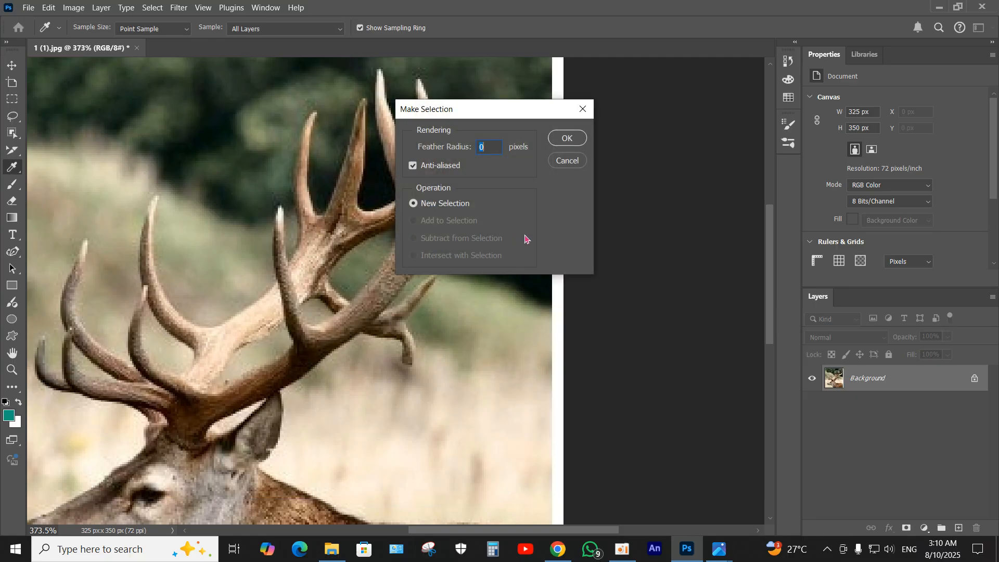
click(566, 139)
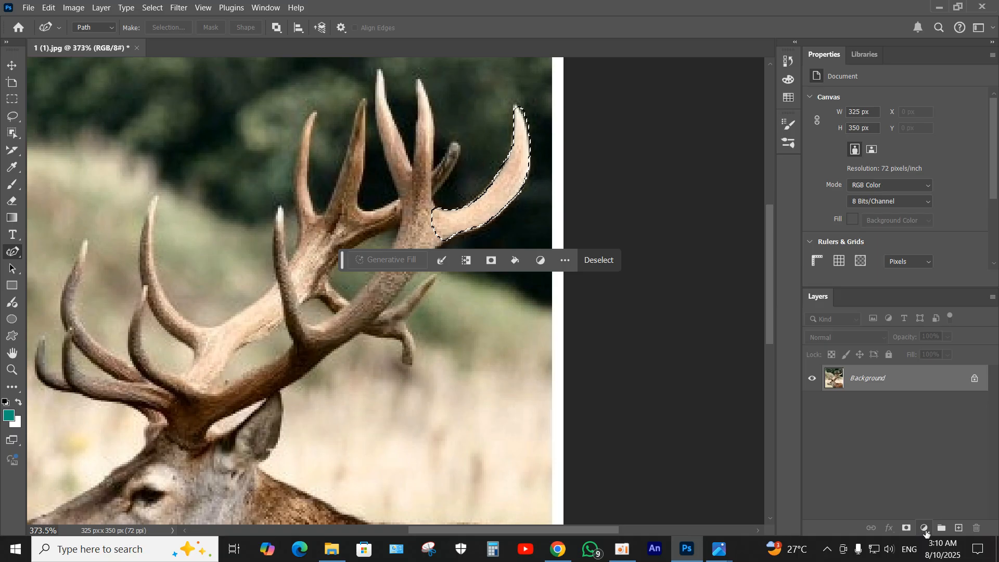
click(924, 528)
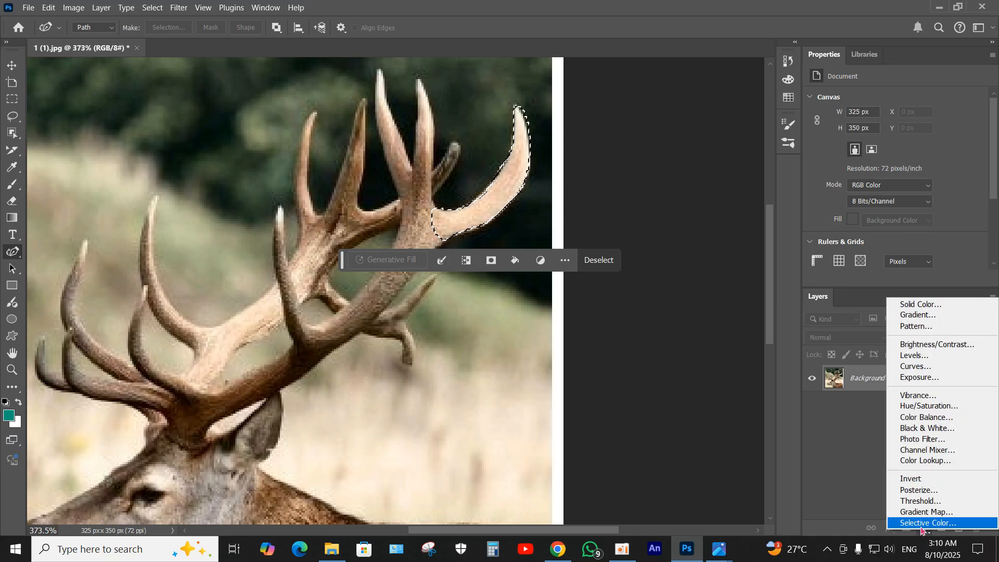
click(916, 406)
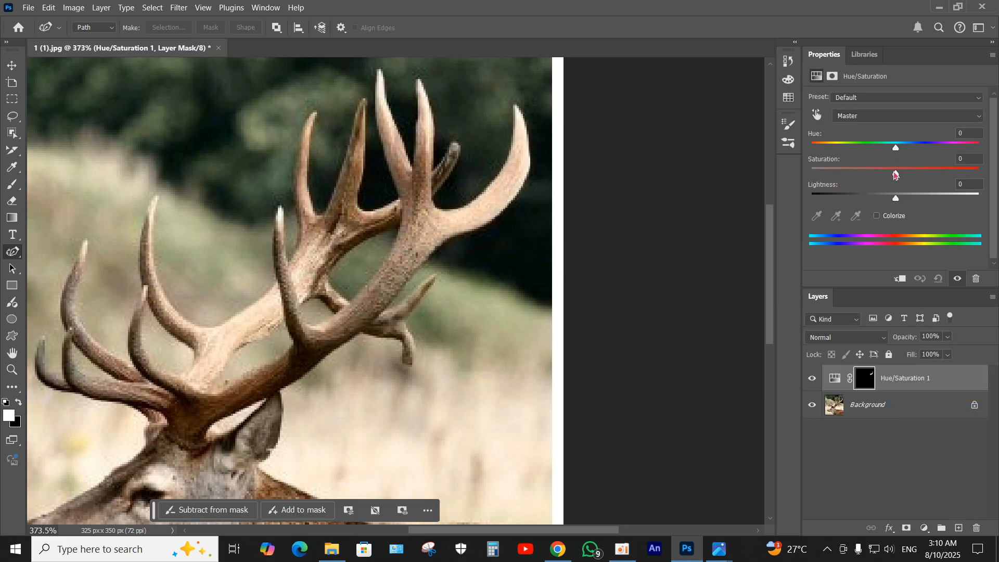
Colorize the rearmost tine blue with hue 214, saturation 100 and lightness 0
mouse_move(894, 148)
mouse_down()
mouse_move(883, 145)
mouse_move(913, 142)
mouse_move(880, 140)
mouse_move(904, 142)
mouse_up()
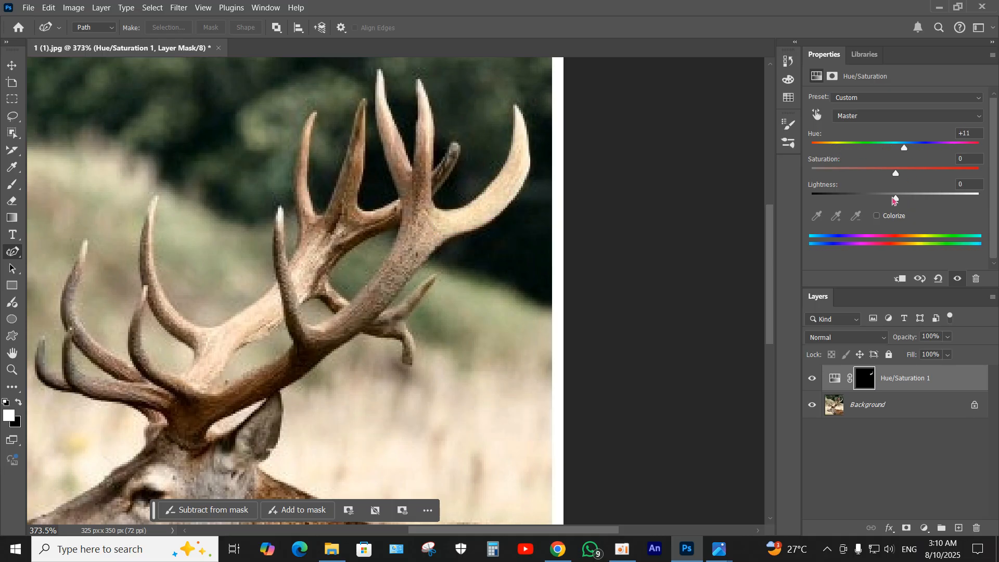
drag(899, 199, 947, 165)
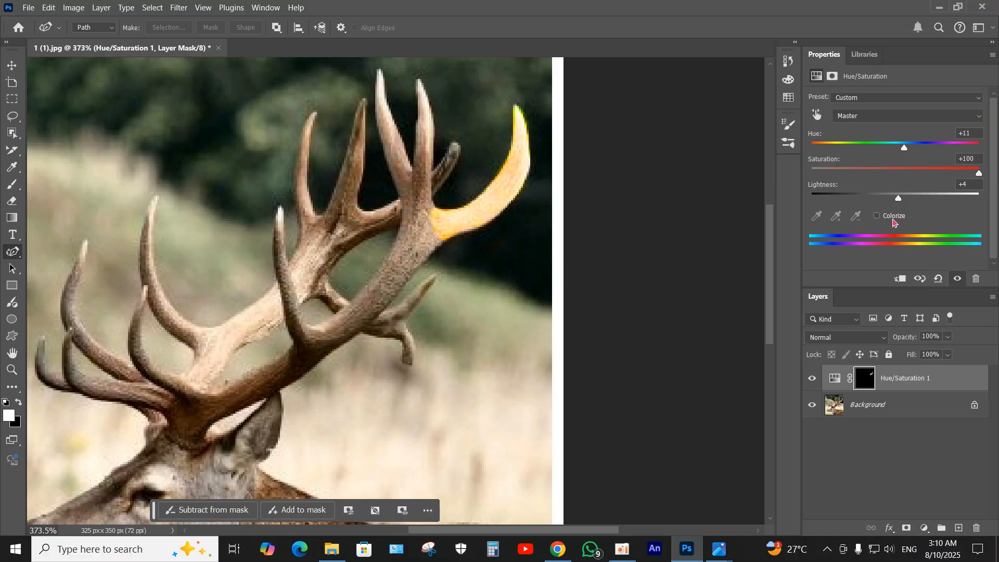
click(892, 220)
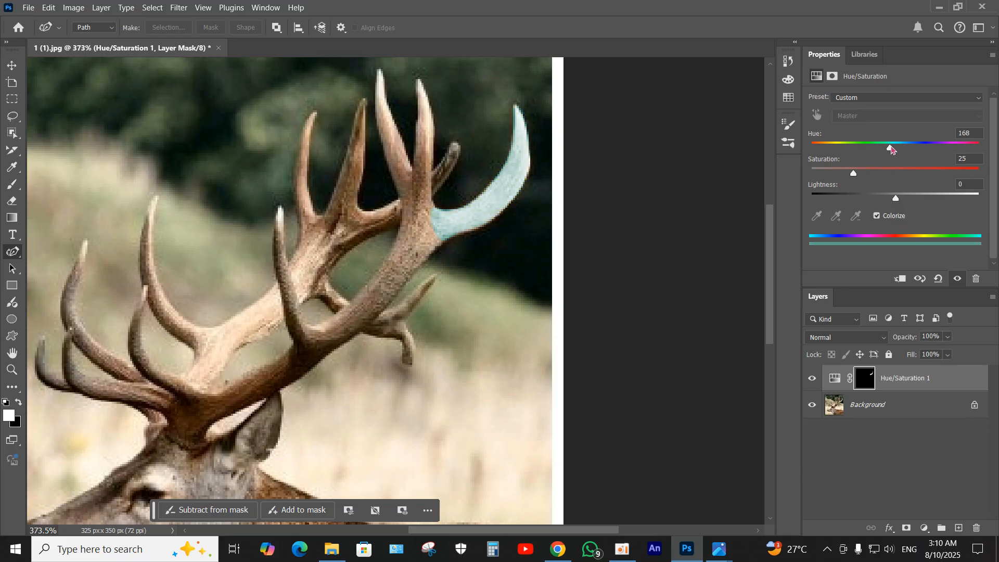
drag(891, 149, 991, 173)
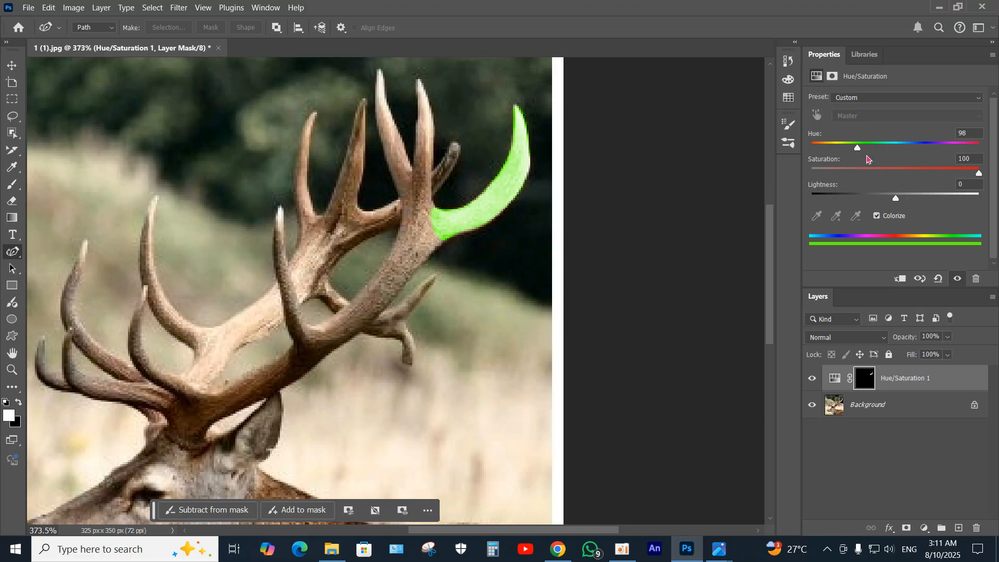
drag(859, 148, 911, 148)
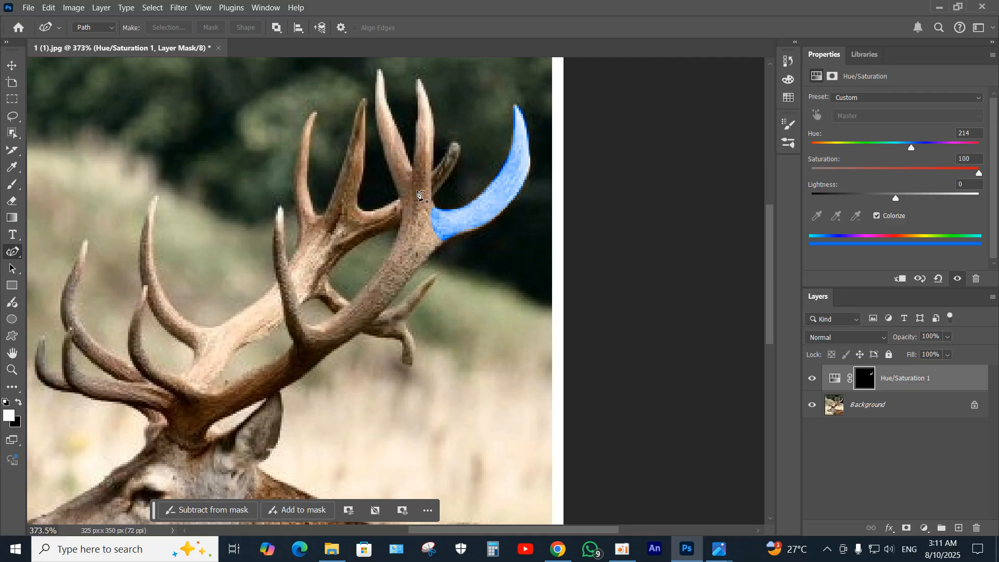
Trace a closed path around the upright antler tine directly beside the blue one
click(414, 194)
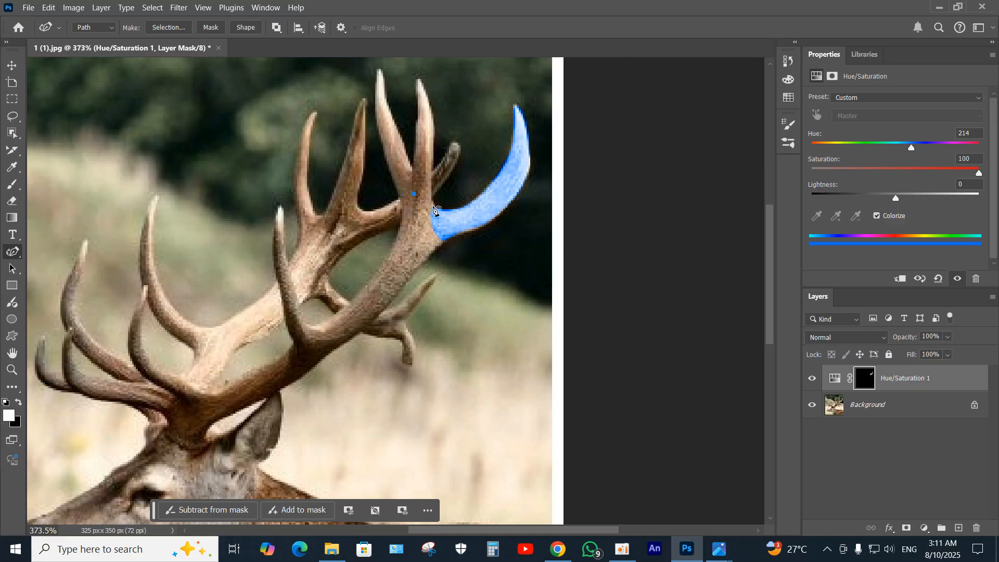
click(433, 208)
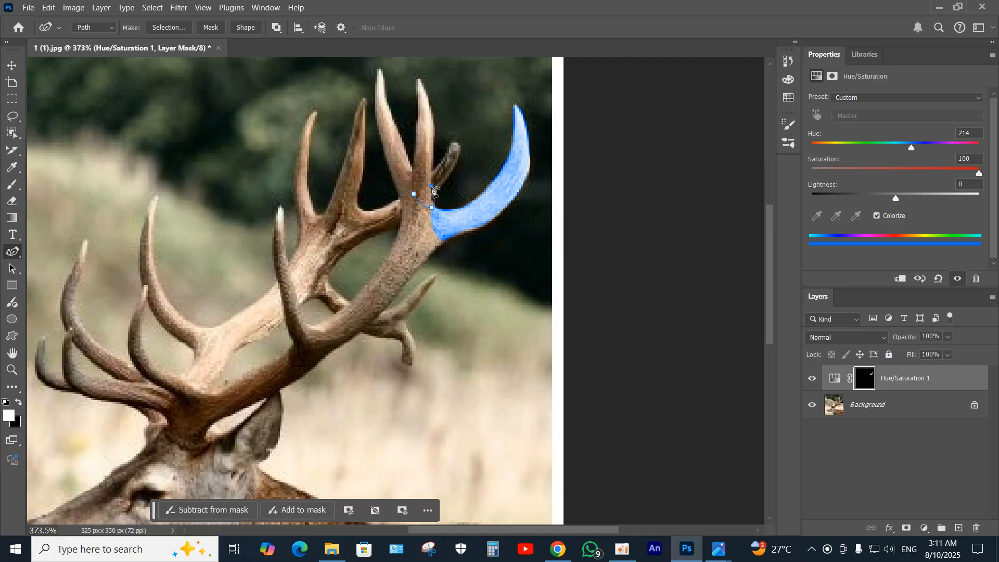
click(434, 124)
click(420, 79)
click(414, 178)
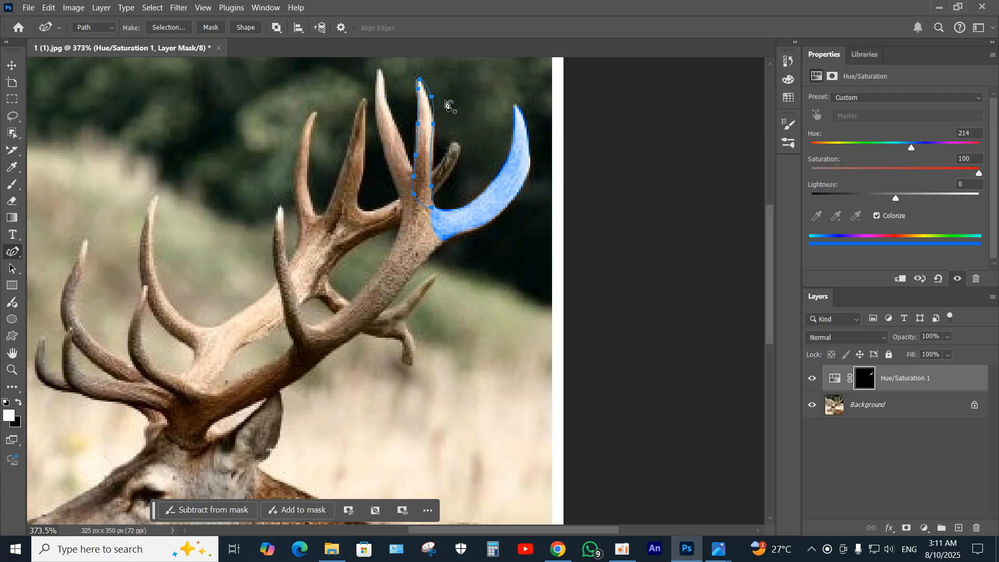
Turn the upright tine's path into a selection and add a Hue/Saturation adjustment layer for it
right_click(424, 137)
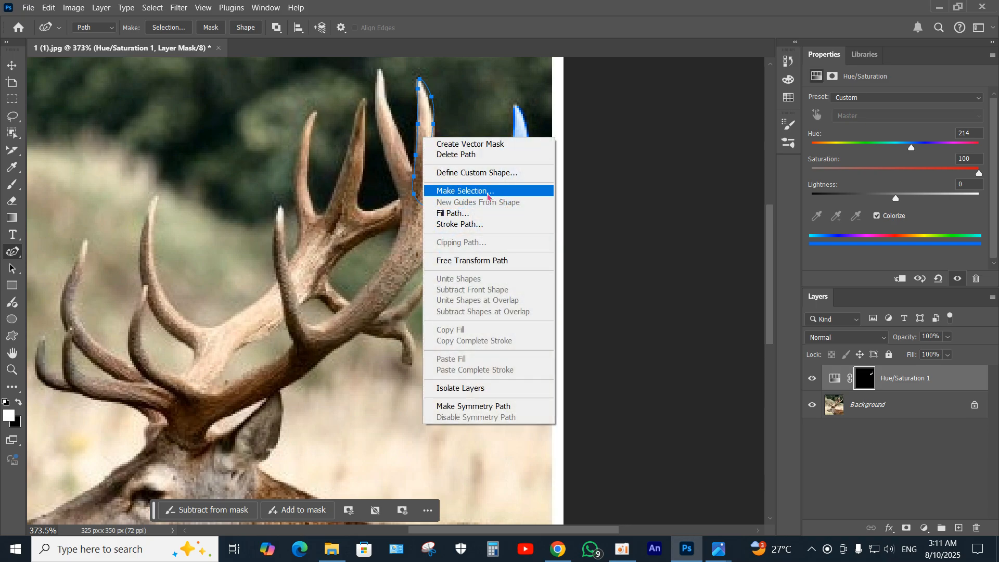
click(487, 192)
click(567, 144)
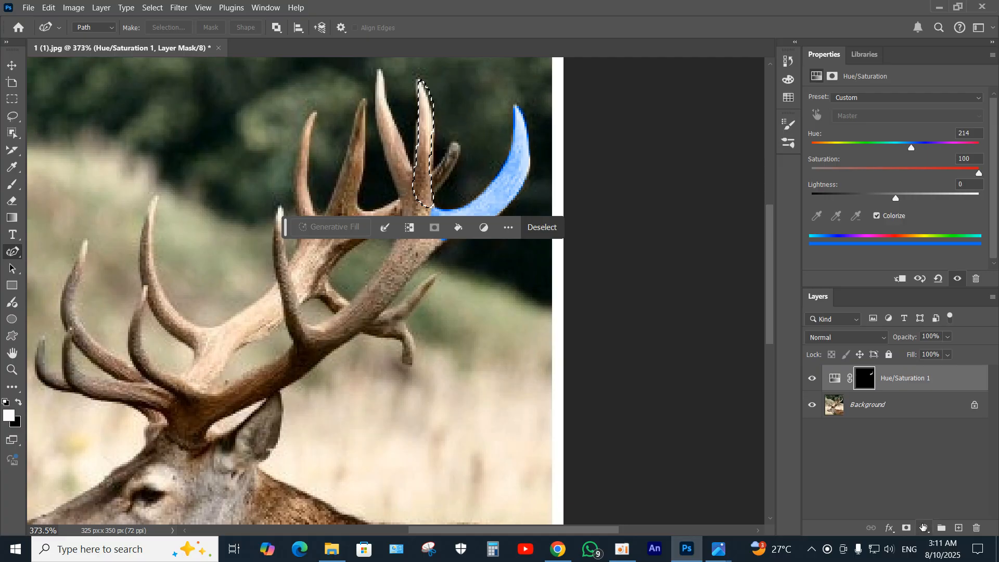
click(925, 528)
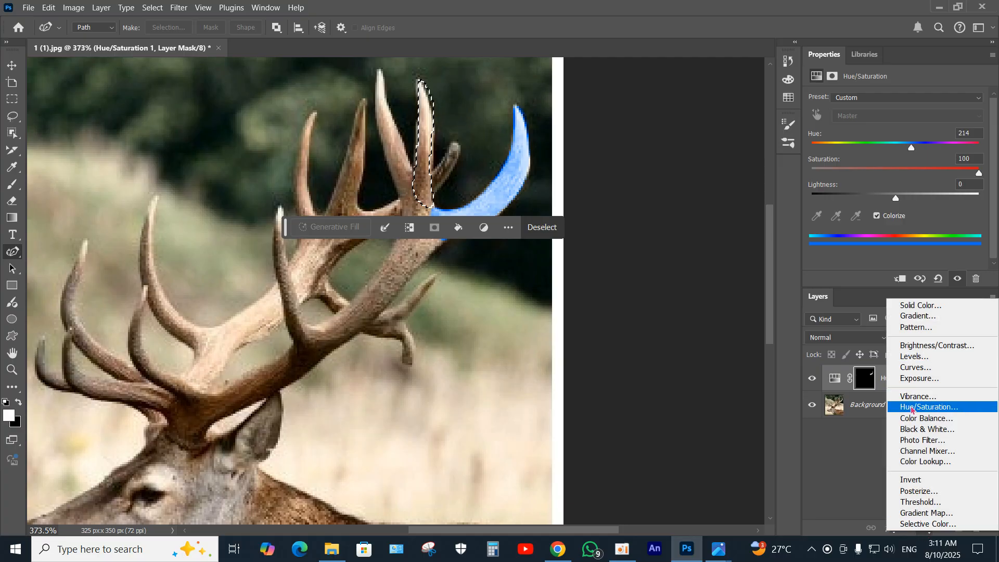
click(912, 409)
Colorize the upright tine purple with hue 289, saturation 100 and lightness -26
click(886, 217)
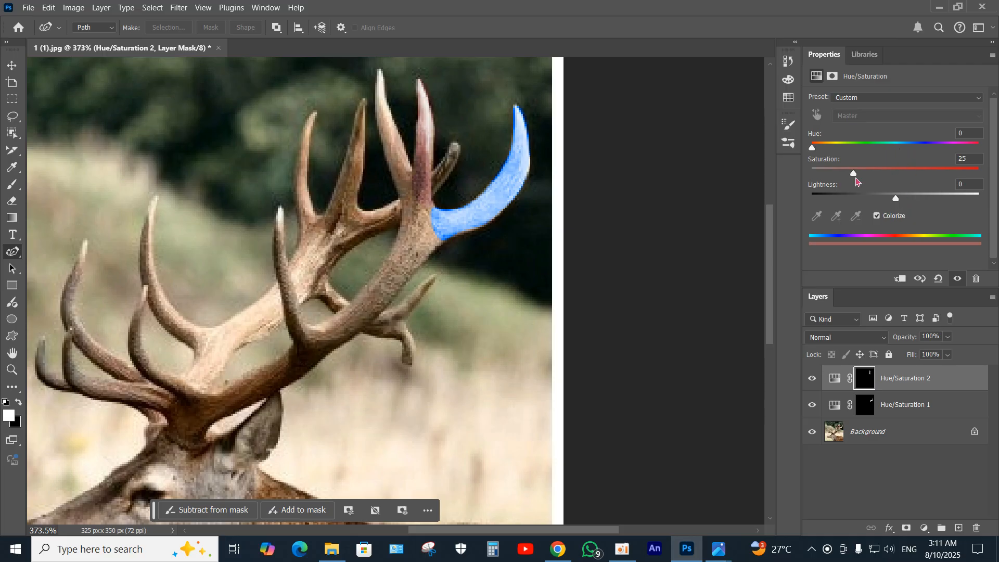
drag(855, 176, 994, 167)
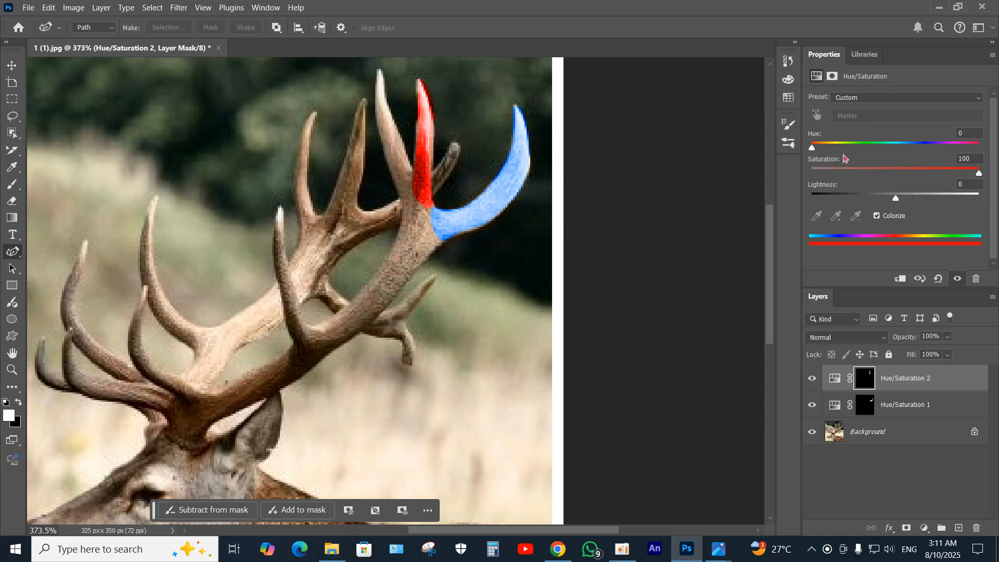
drag(813, 149, 946, 155)
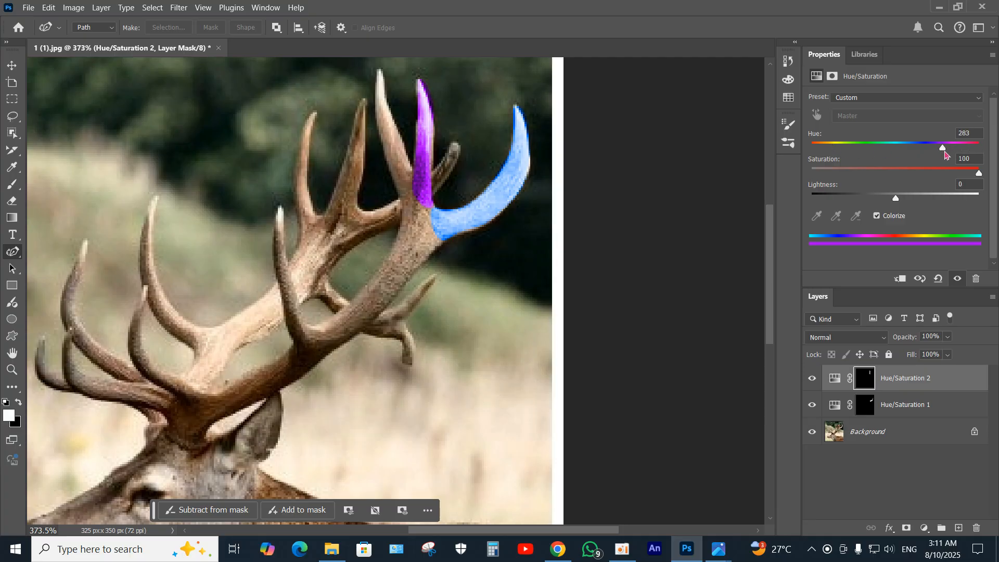
mouse_move(893, 202)
mouse_down()
mouse_move(880, 203)
mouse_move(913, 202)
mouse_move(875, 207)
mouse_up()
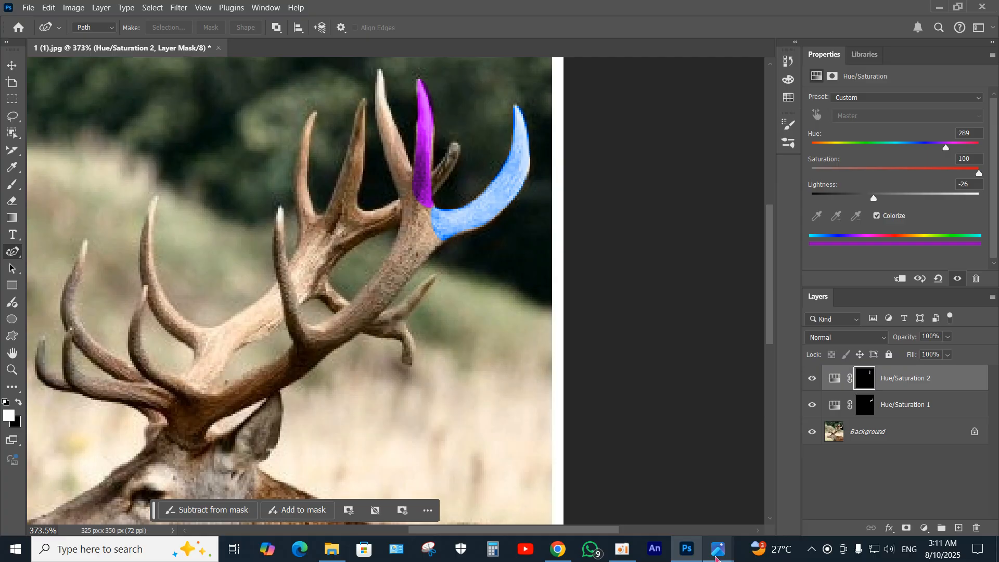
Switch to the Photos app to examine the antler colors in the reference image 11.jpg, and return to Photoshop
click(648, 494)
scroll(595, 208, up, 3)
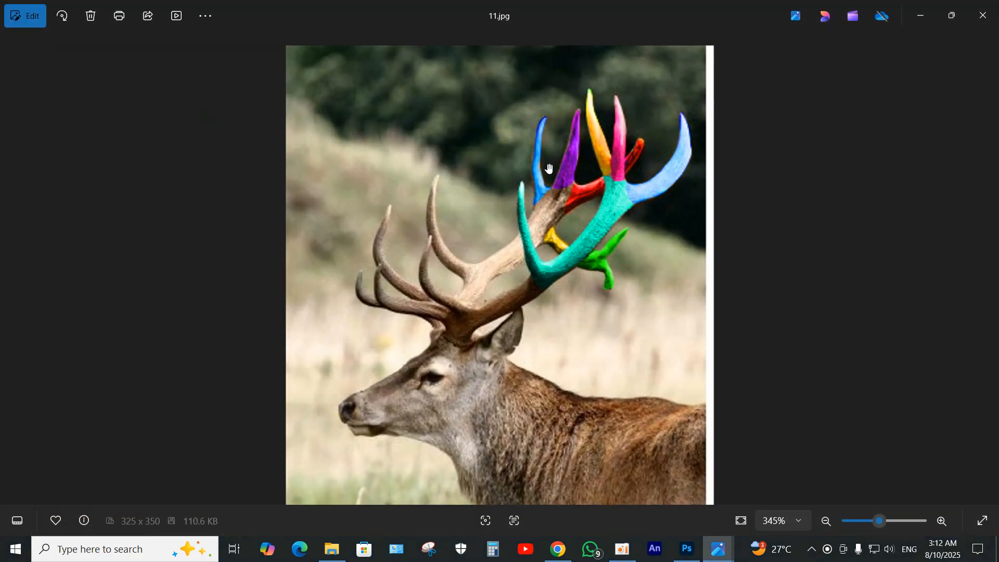
scroll(616, 174, down, 3)
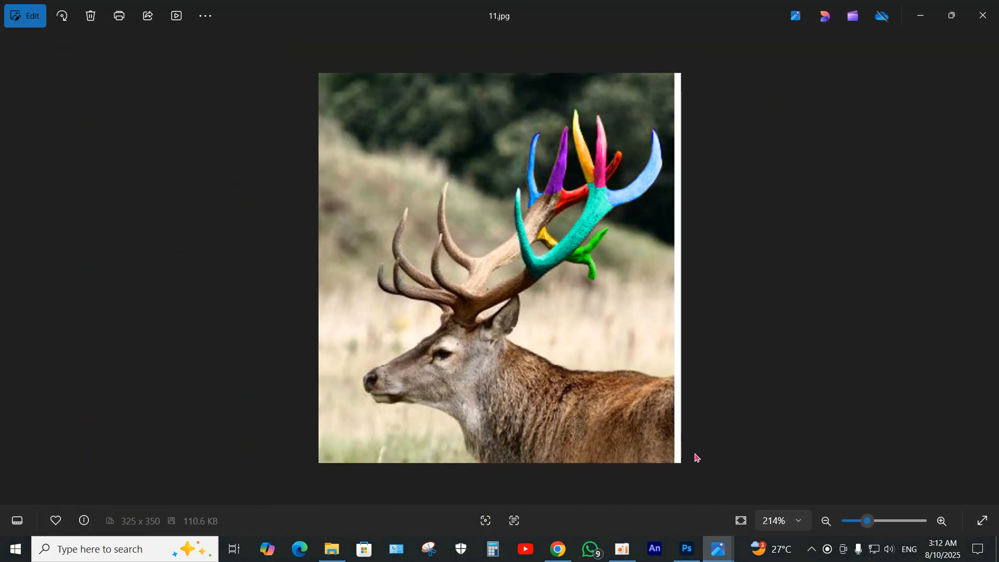
click(686, 549)
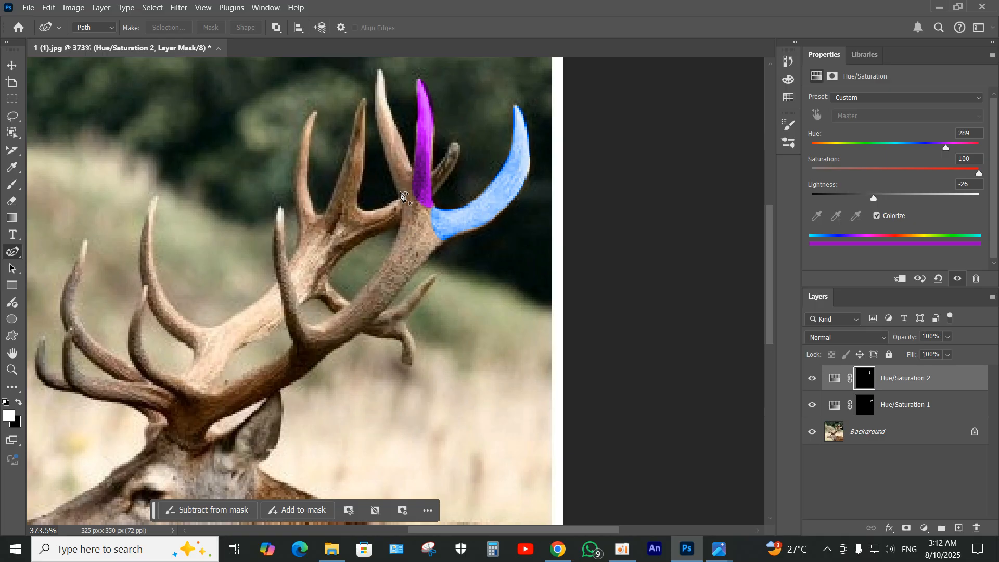
Trace a closed path around the tall antler tine in front of the purple one
click(404, 198)
click(394, 175)
click(377, 122)
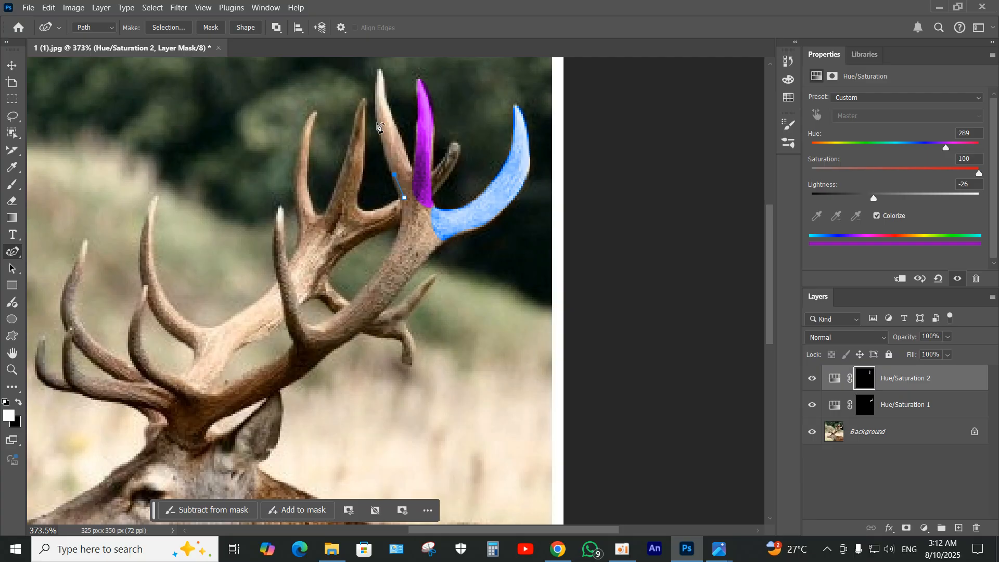
click(375, 81)
click(381, 66)
click(399, 130)
click(410, 163)
click(404, 198)
Turn the path of the tine in front of the purple one into a selection and add a Hue/Saturation adjustment layer
right_click(401, 156)
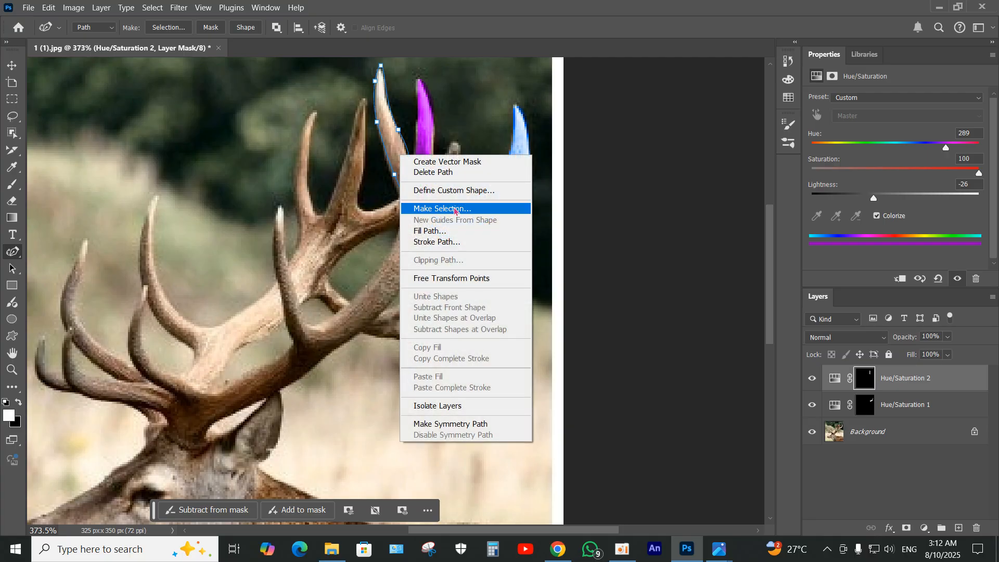
click(454, 209)
click(565, 138)
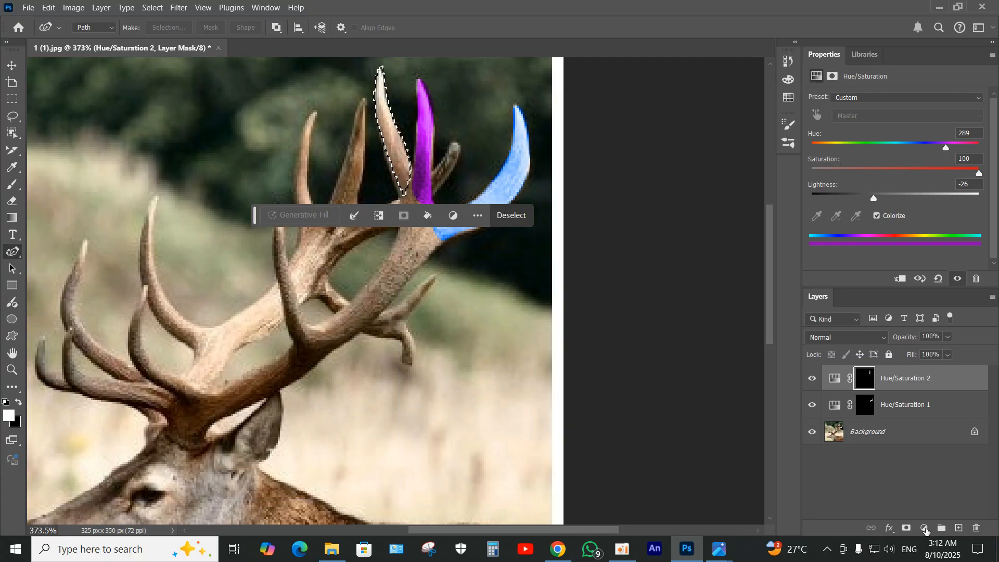
click(925, 528)
click(926, 401)
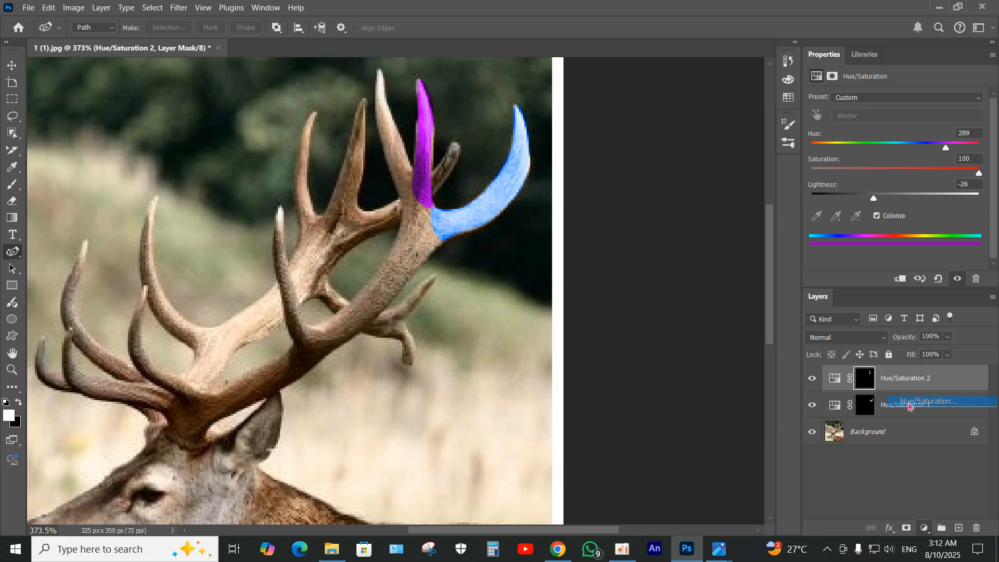
Colorize the tall tine beside the purple one orange with hue 27, saturation 100 and lightness -25
click(877, 218)
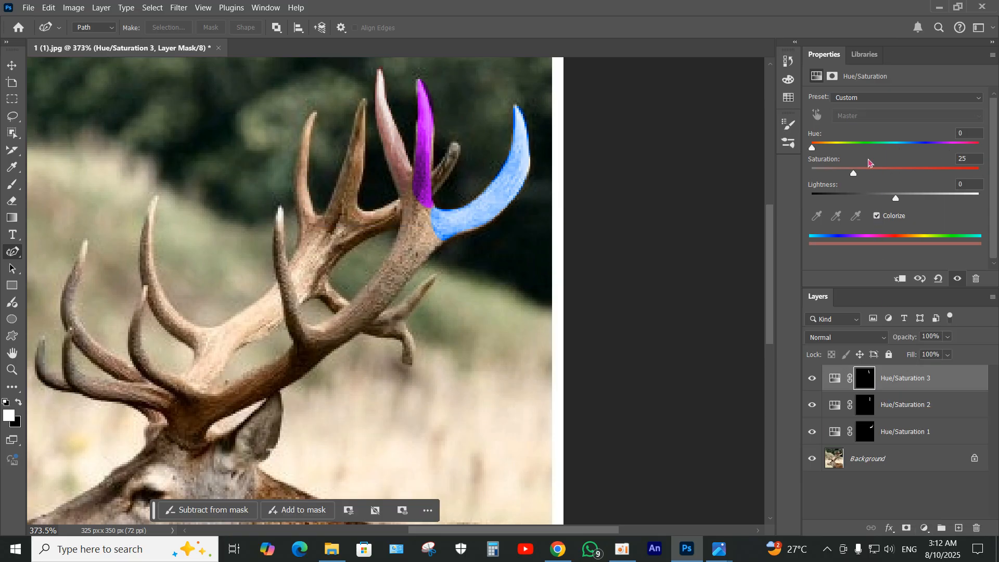
drag(812, 149, 912, 177)
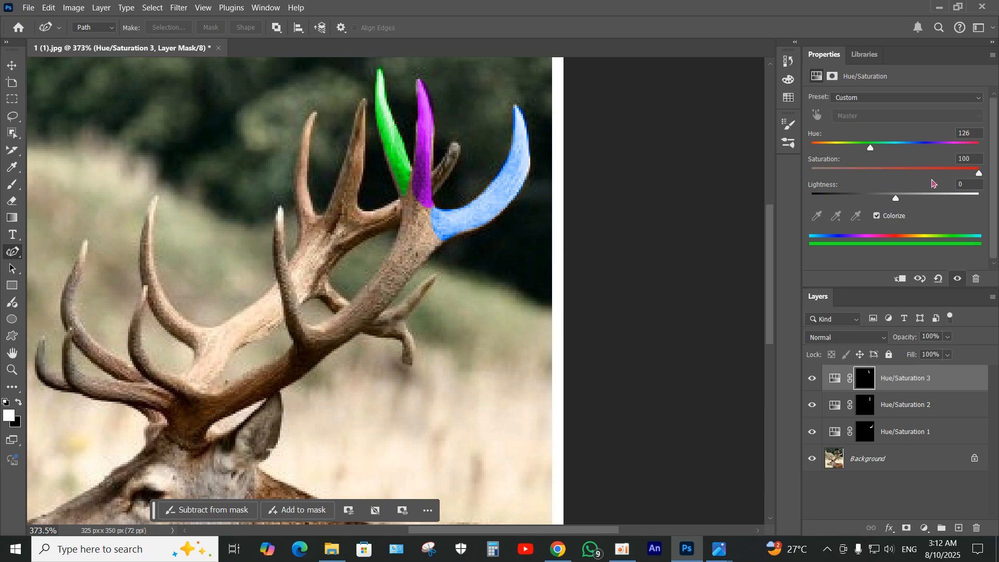
drag(861, 151, 825, 151)
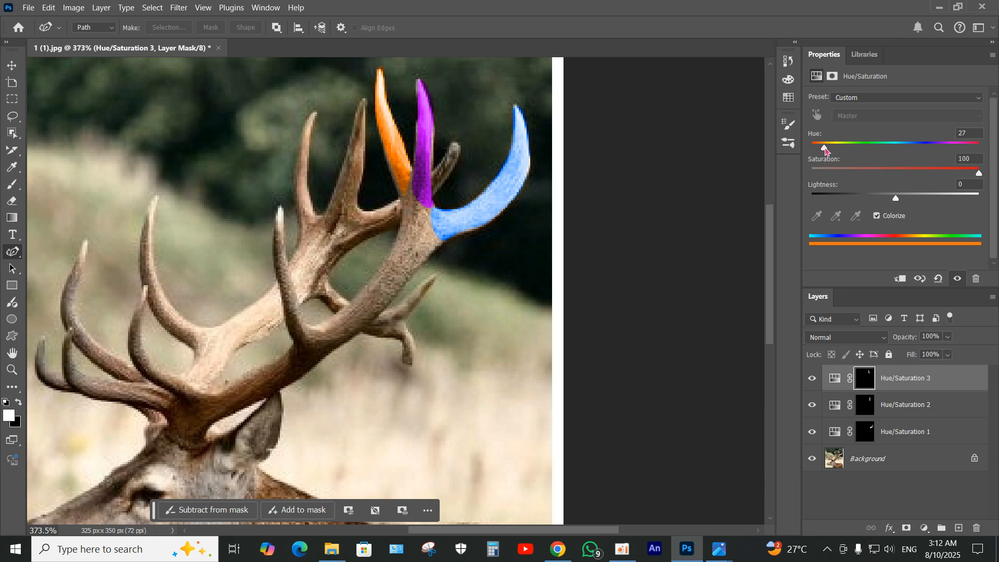
drag(889, 202, 875, 200)
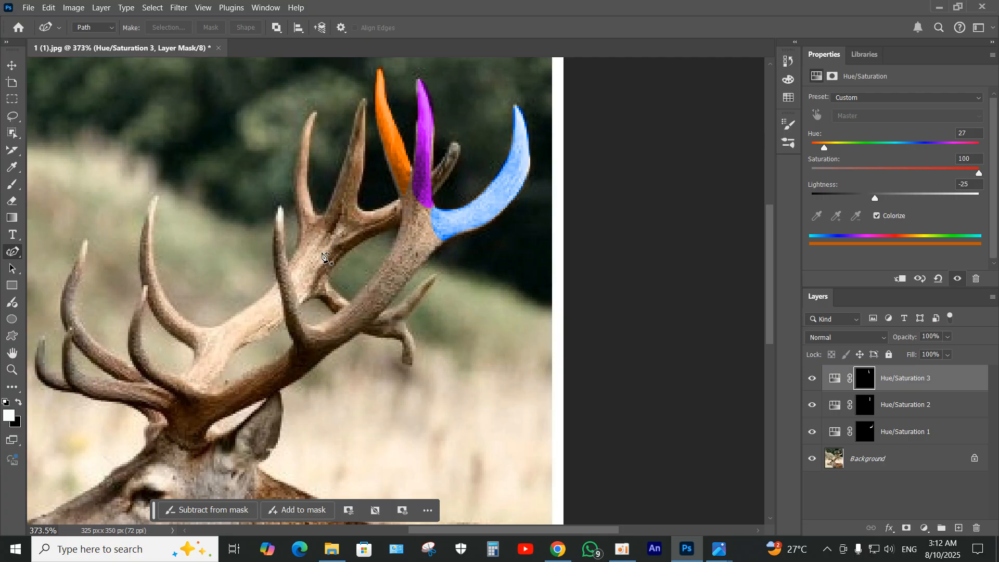
scroll(326, 259, down, 3)
scroll(281, 276, down, 3)
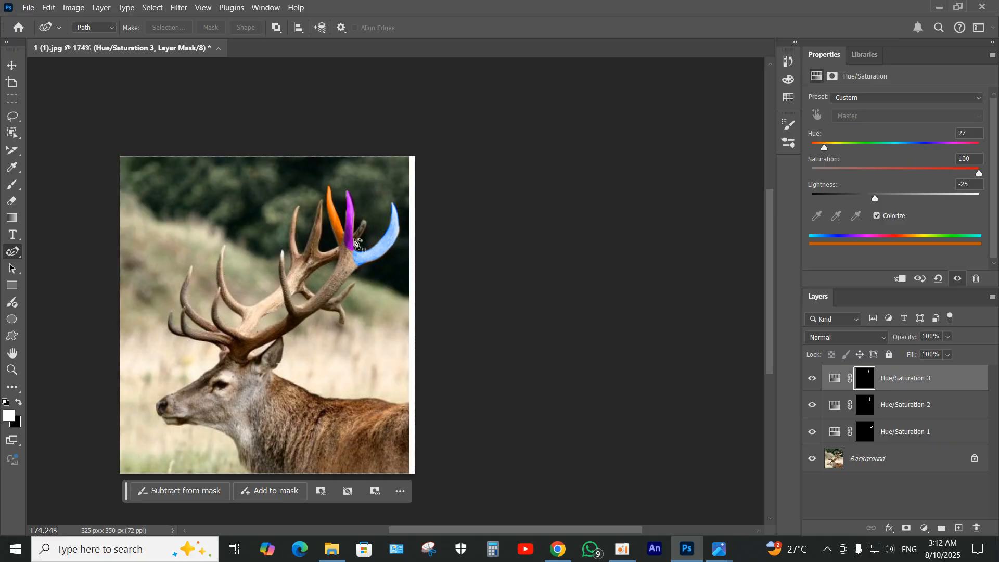
scroll(344, 272, up, 3)
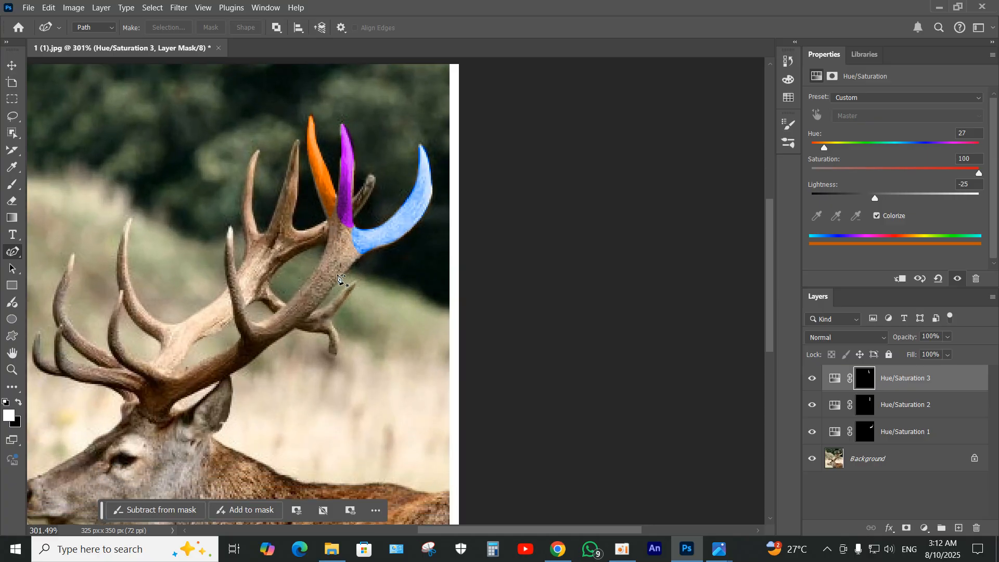